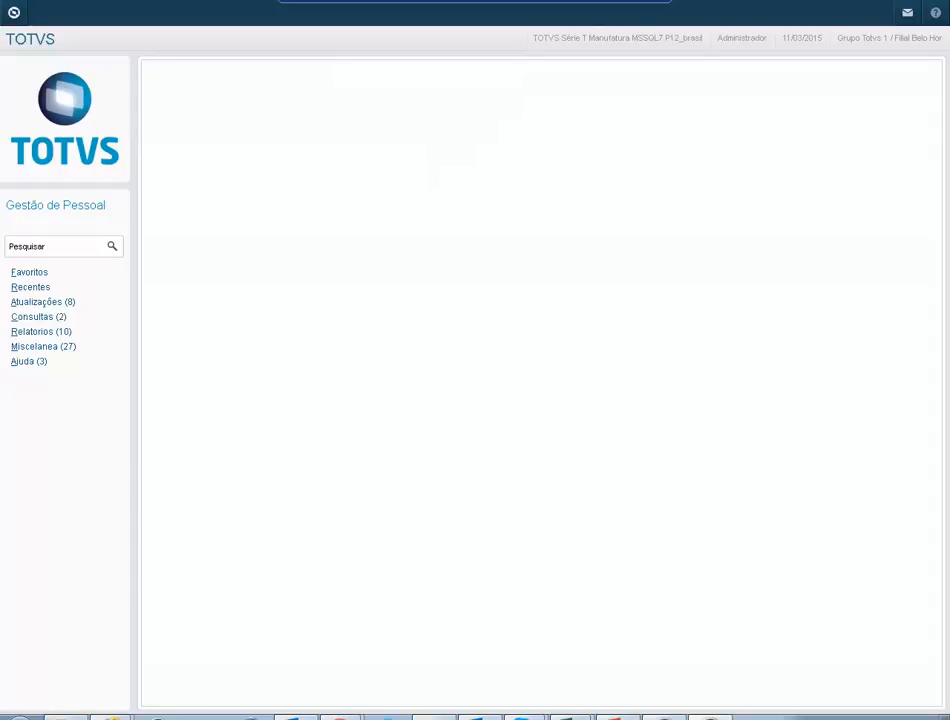
# Step: Expand Atualizações > Benefícios > Vt / Vr / Va in the module menu tree
pyautogui.click(43, 302)
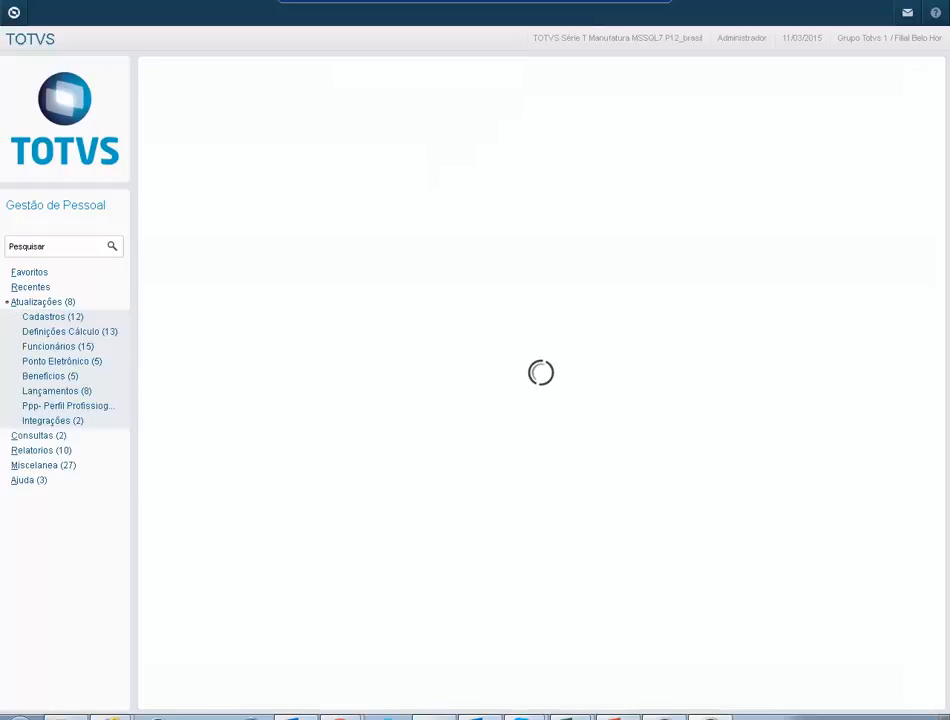
pyautogui.click(50, 376)
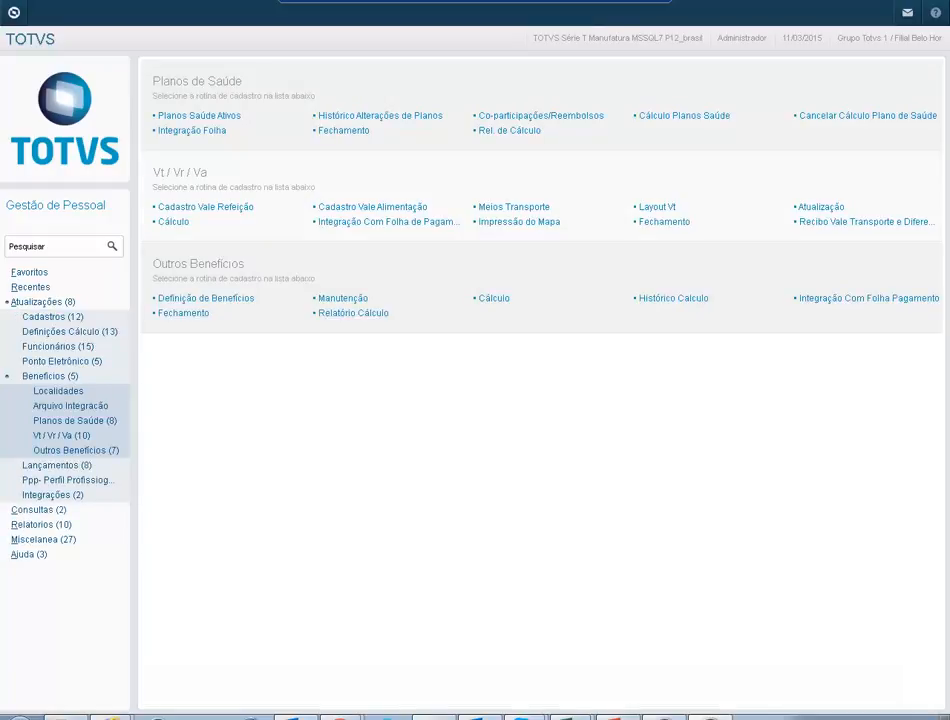
pyautogui.click(61, 435)
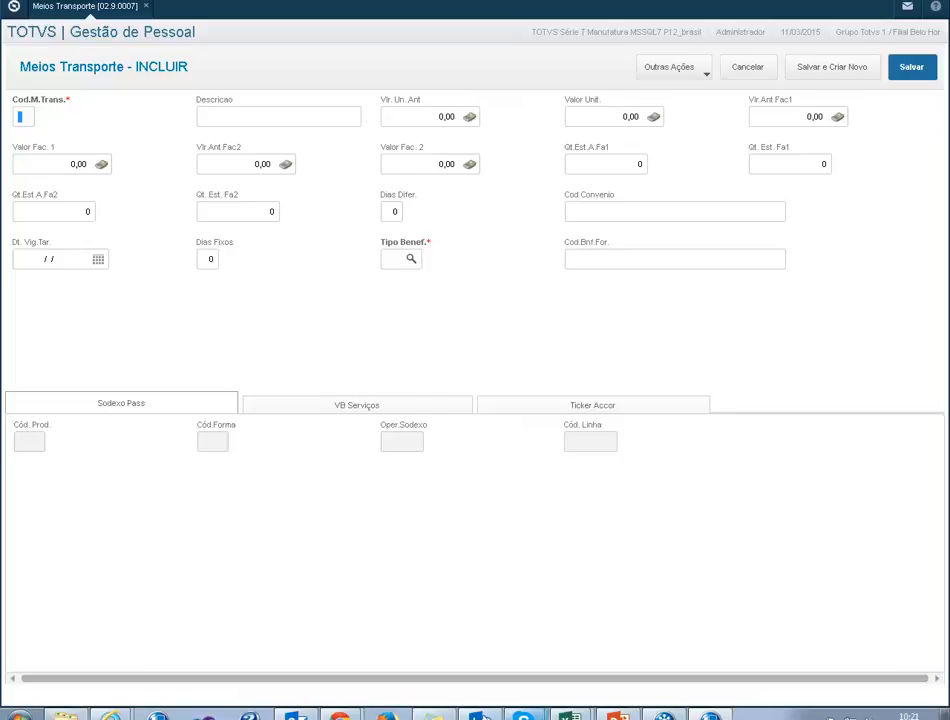
# Step: Enter code 03, description TREM CPTM and unit value 3,50, then bring up the benefit-type lookup
pyautogui.write('03')
pyautogui.write('TREM ')
pyautogui.write('CPTM')
pyautogui.write('3,50')
pyautogui.press('Tab')
pyautogui.press('Tab')
pyautogui.press('Tab')
pyautogui.press('Tab')
pyautogui.press('Tab')
pyautogui.press('Tab')
pyautogui.press('Tab')
pyautogui.press('Tab')
pyautogui.press('Tab')
pyautogui.press('Tab')
pyautogui.press('F3')
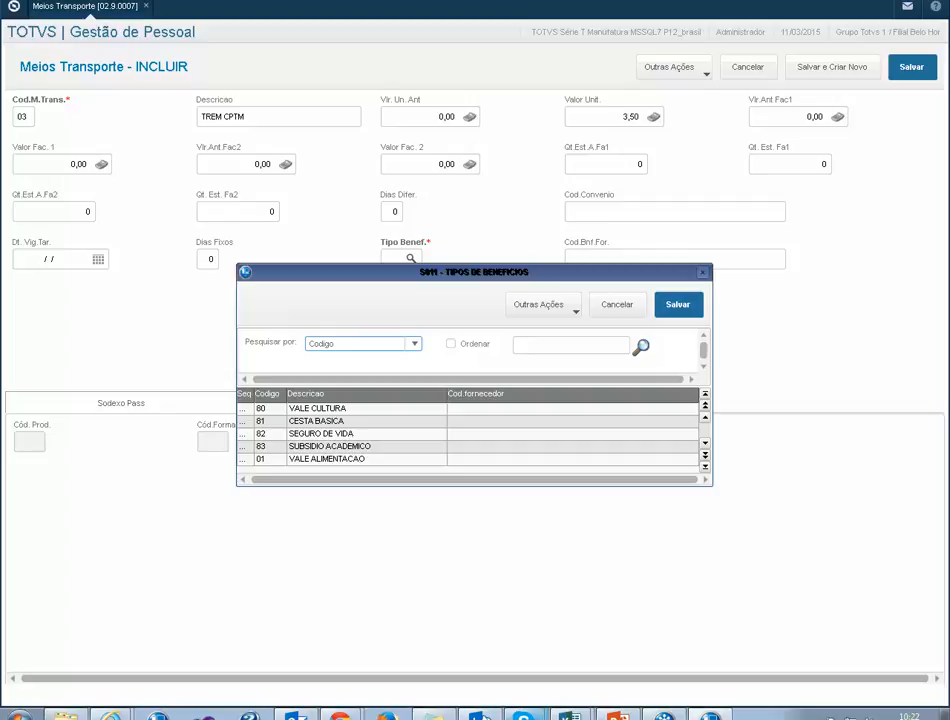
# Step: Assign benefit type 03 VALE TRANSPORTE to TREM CPTM and save the transport record
pyautogui.click(366, 459)
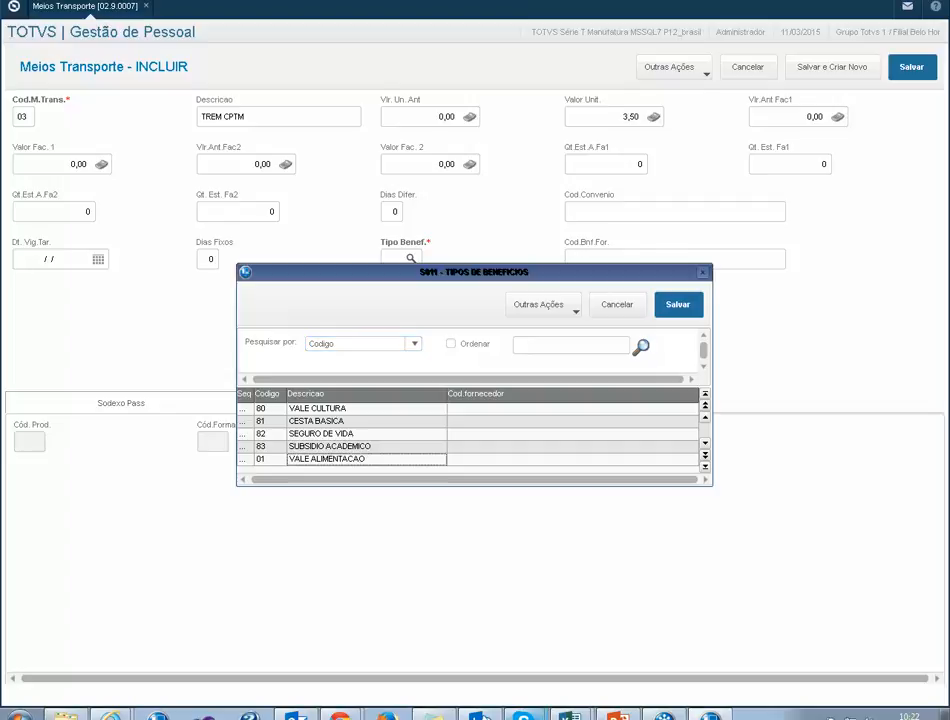
pyautogui.press('Down')
pyautogui.press('Down')
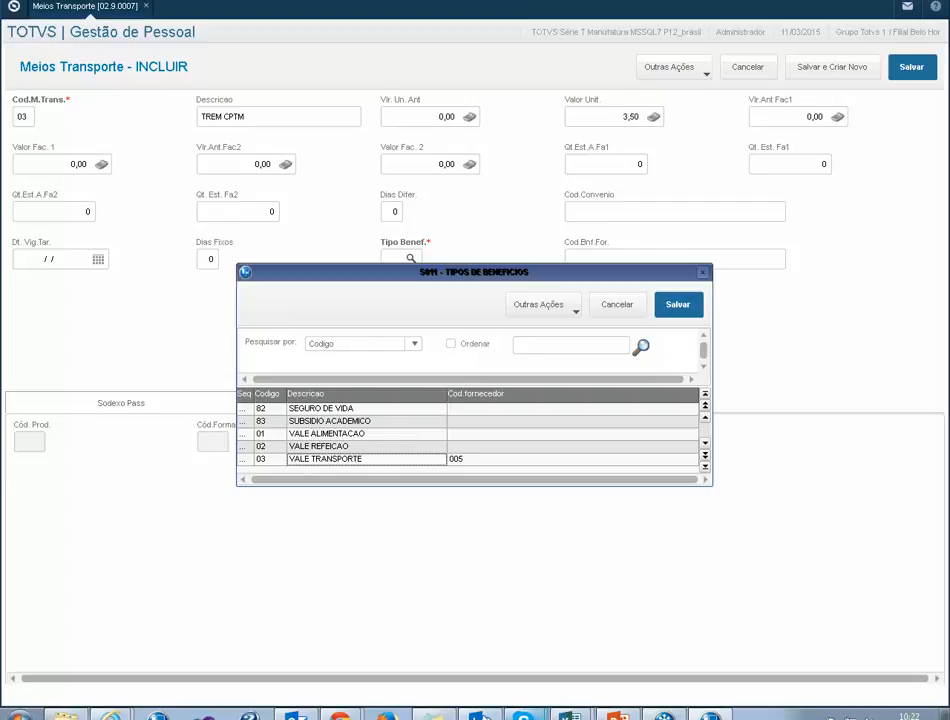
pyautogui.click(678, 304)
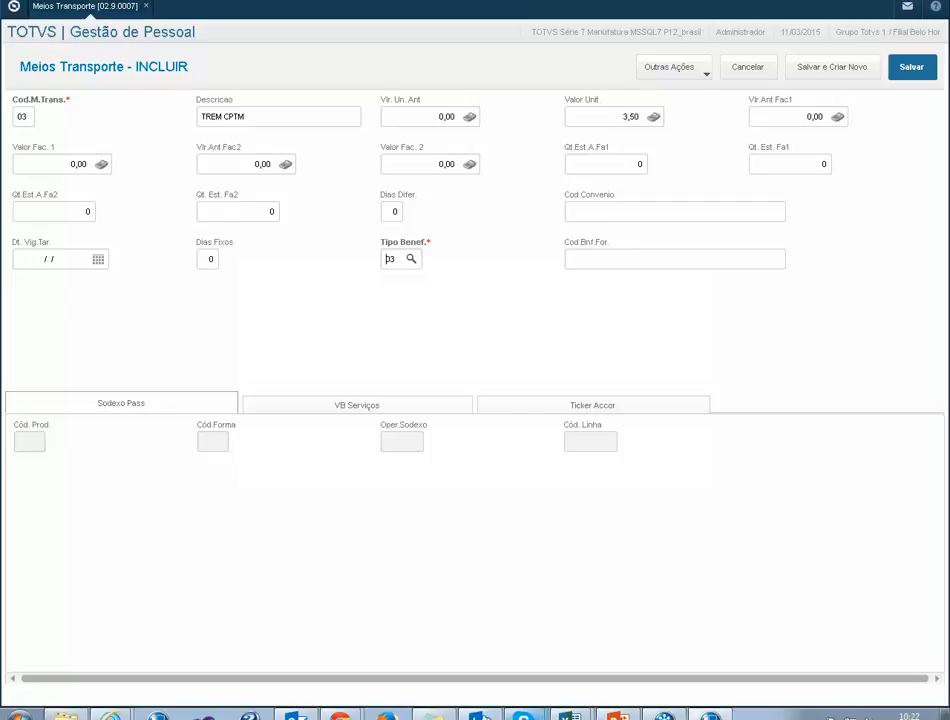
pyautogui.doubleClick(391, 259)
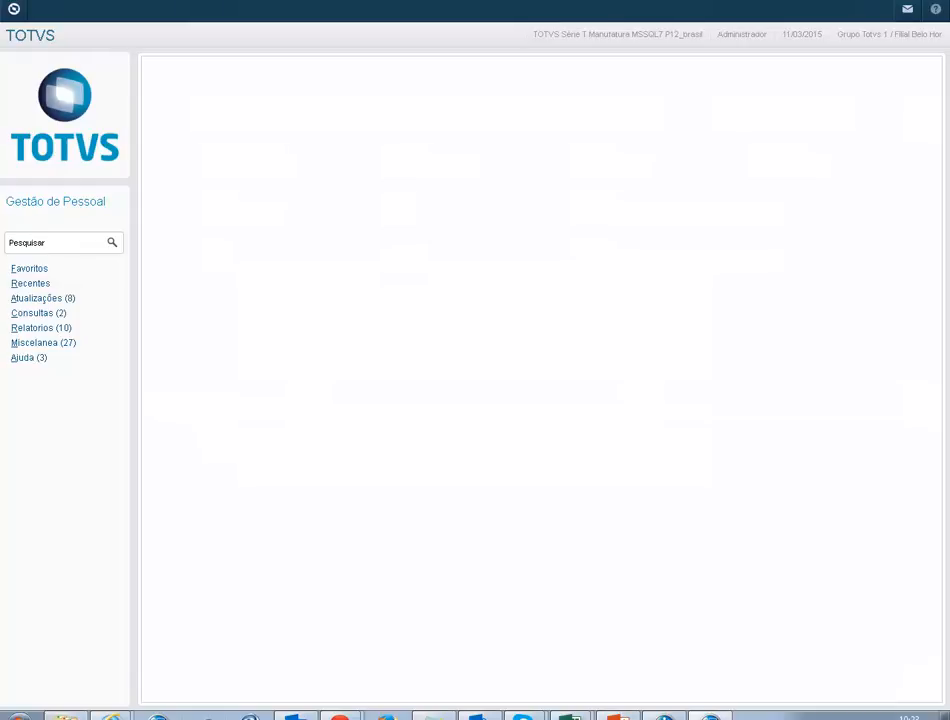
# Step: Expand Atualizações and the Vt / Vr / Va routines to reach the voucher entry for employee 000001
pyautogui.click(43, 298)
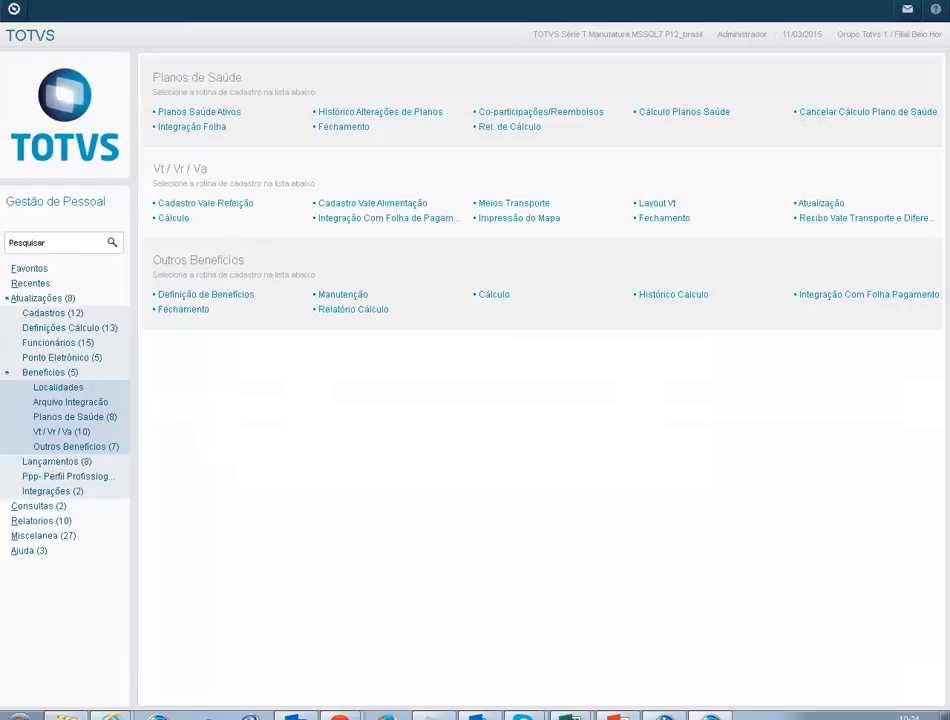
pyautogui.click(61, 432)
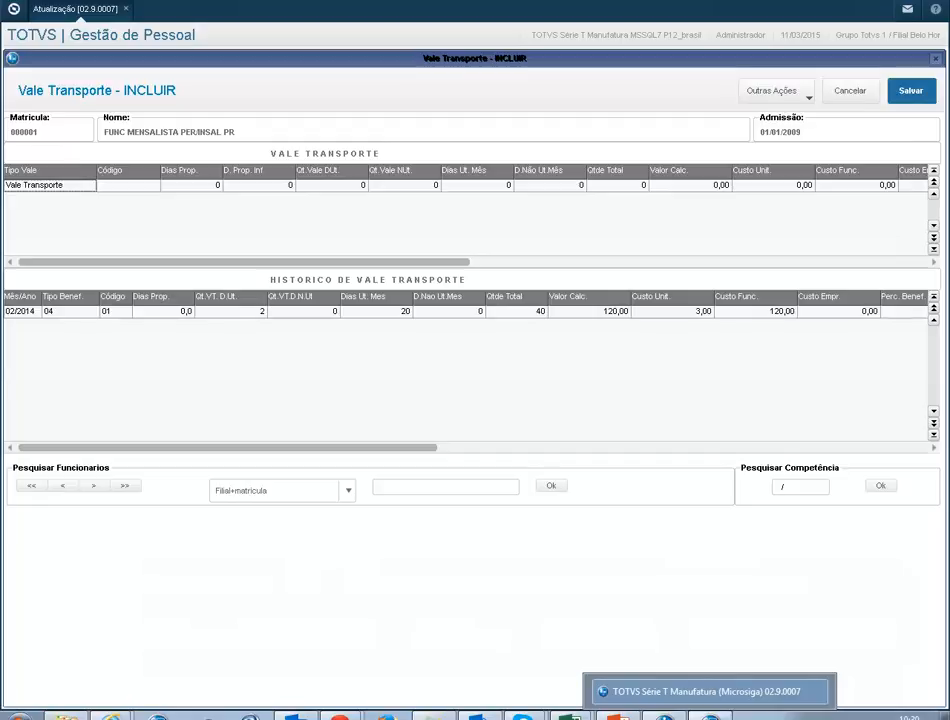
# Step: Set the first transport row's code to 03 - TREM CPTM, giving unit cost 3,50
pyautogui.click(128, 185)
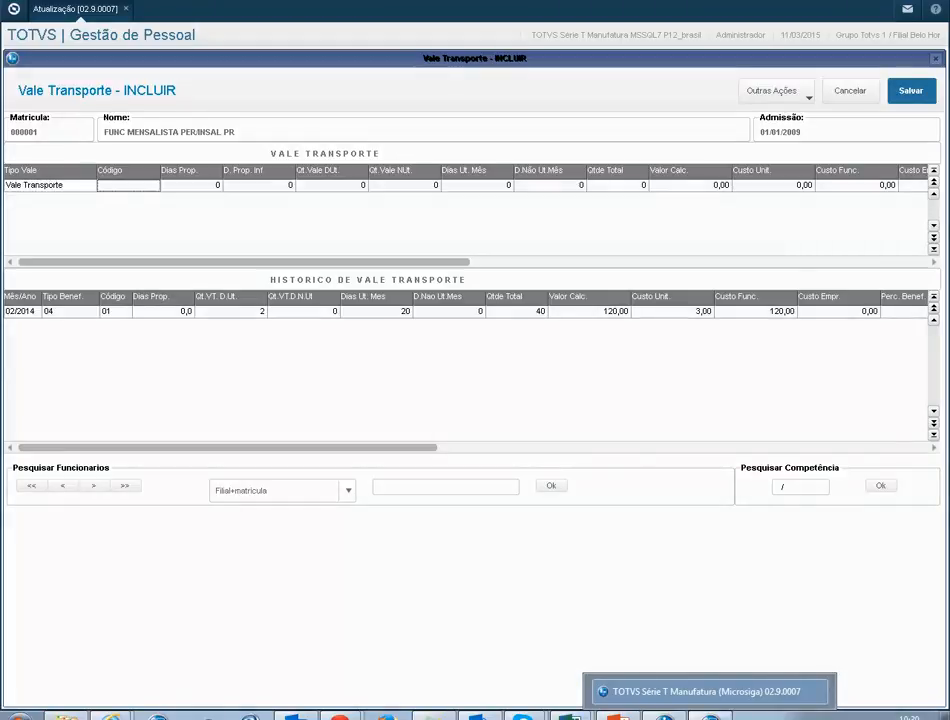
pyautogui.doubleClick(128, 185)
pyautogui.click(155, 185)
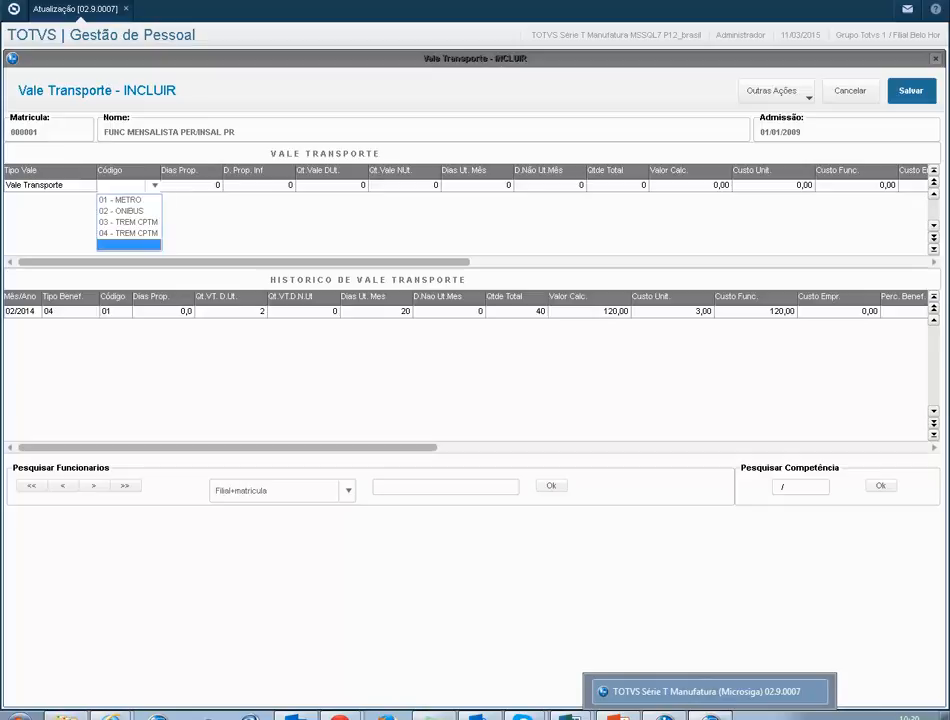
pyautogui.click(128, 222)
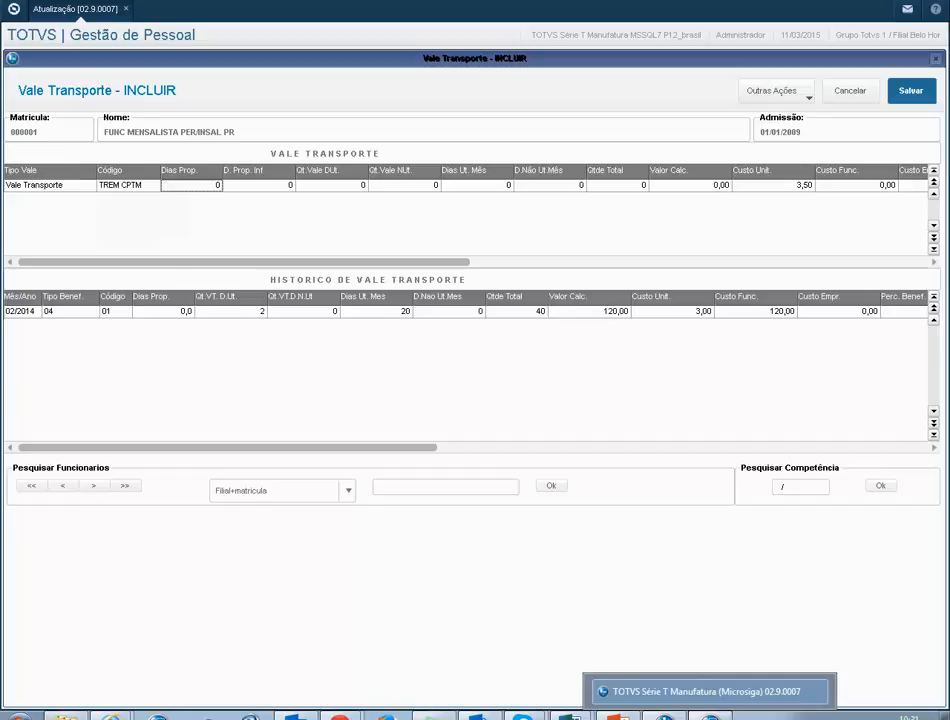
# Step: Set 2 vouchers per working day on the TREM CPTM row
pyautogui.press('Tab')
pyautogui.press('Tab')
pyautogui.press('Tab')
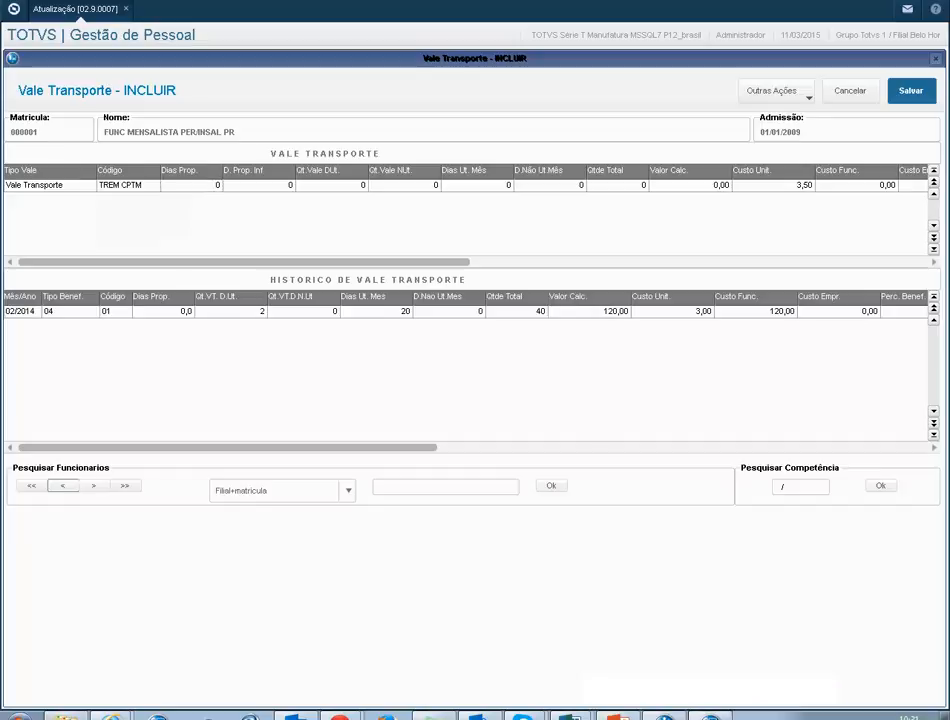
pyautogui.click(332, 185)
pyautogui.press('Return')
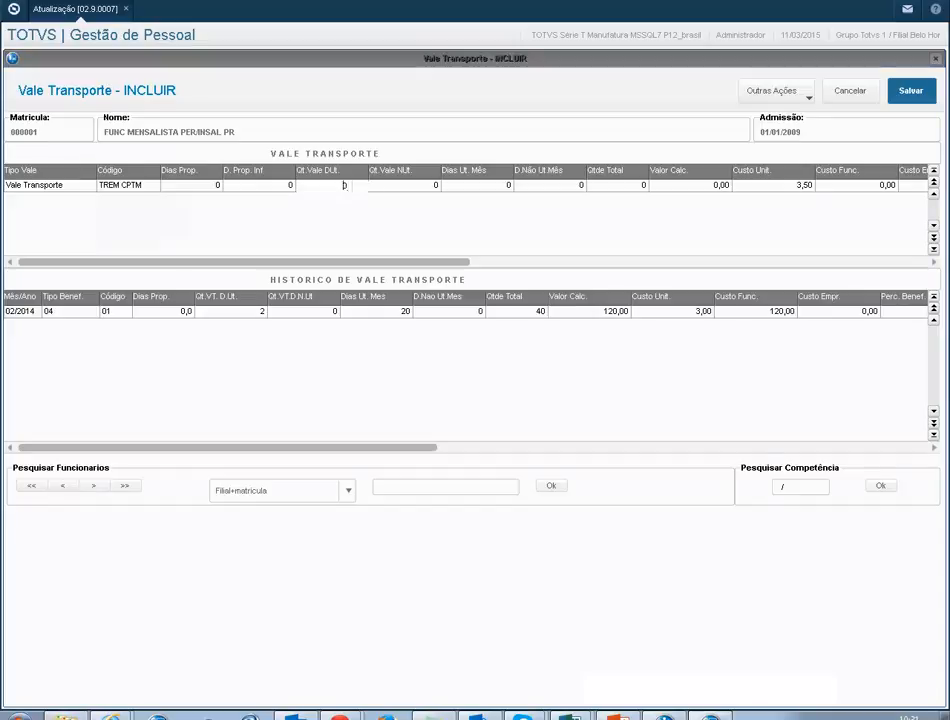
pyautogui.press('Escape')
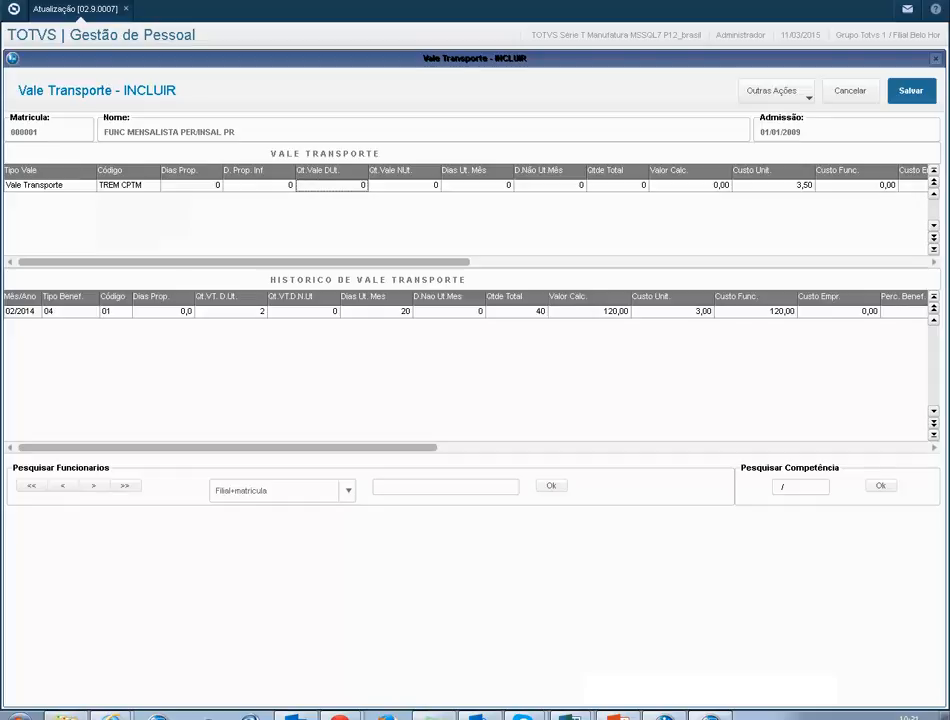
pyautogui.write('2')
pyautogui.press('Return')
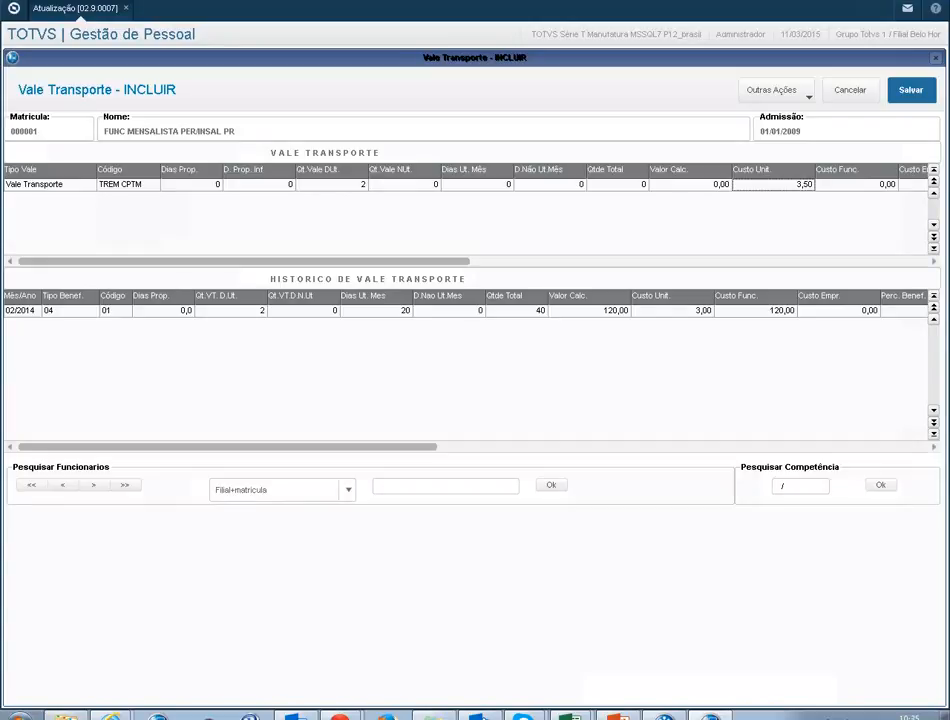
# Step: Add an ONIBUS row with 2 vouchers per working day and finish the voucher entry
pyautogui.press('Down')
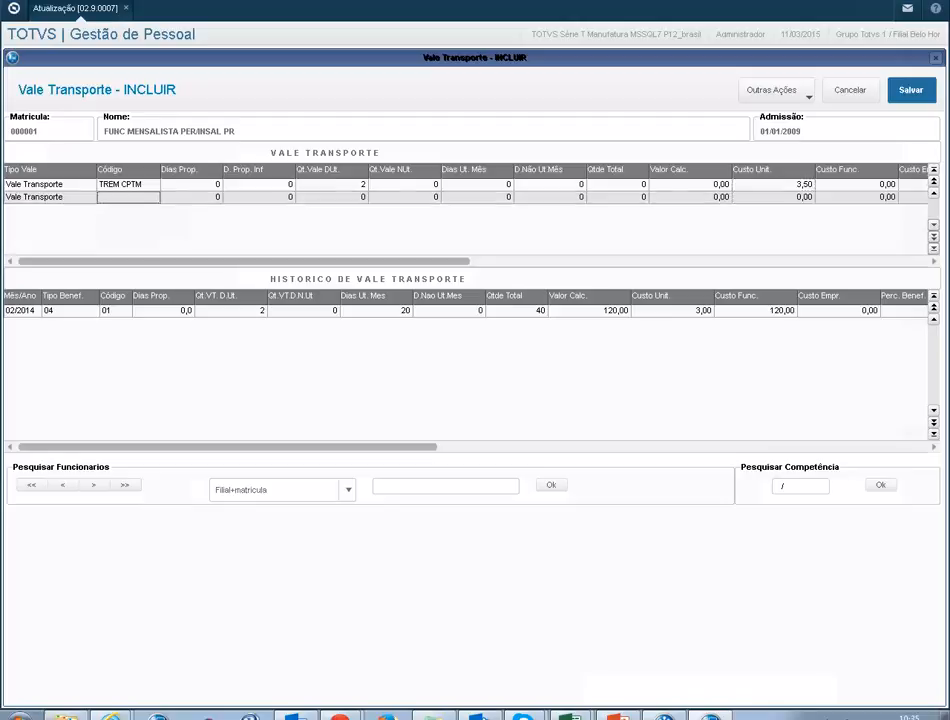
pyautogui.press('Return')
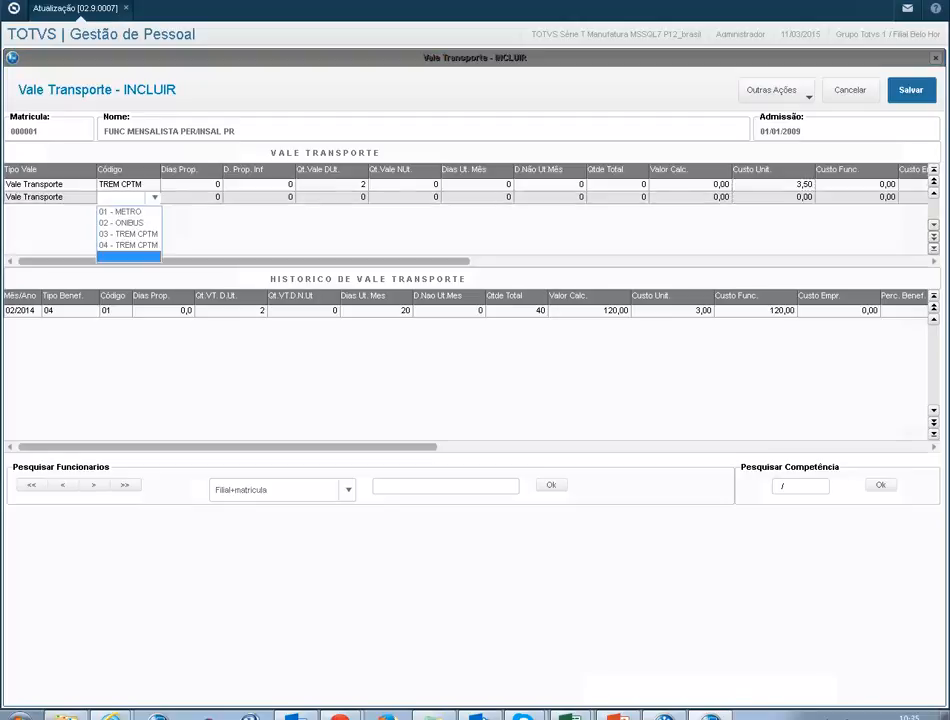
pyautogui.click(122, 223)
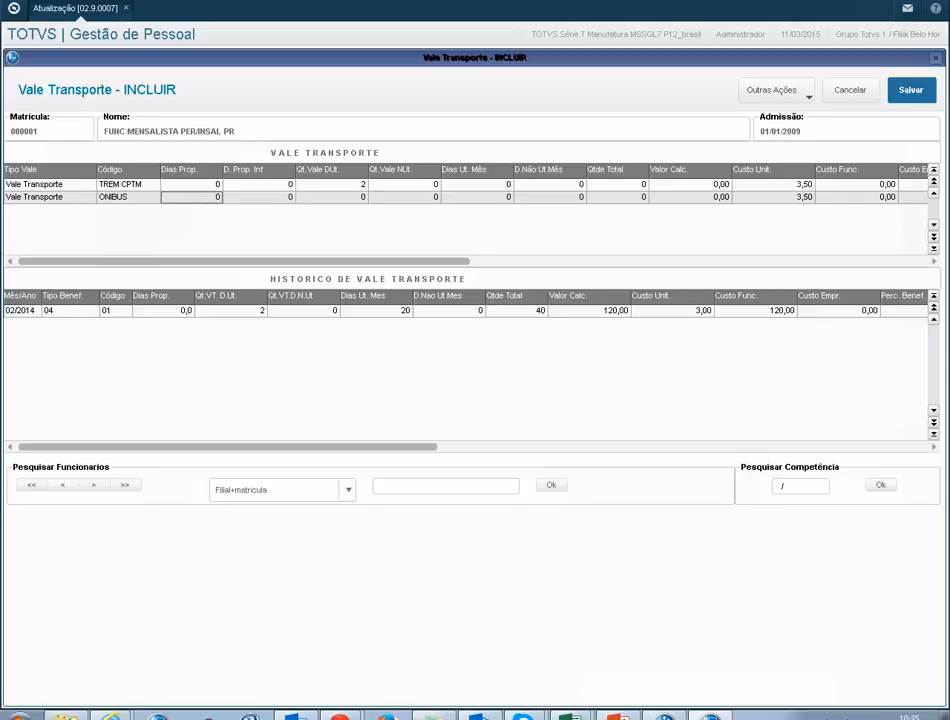
pyautogui.click(331, 197)
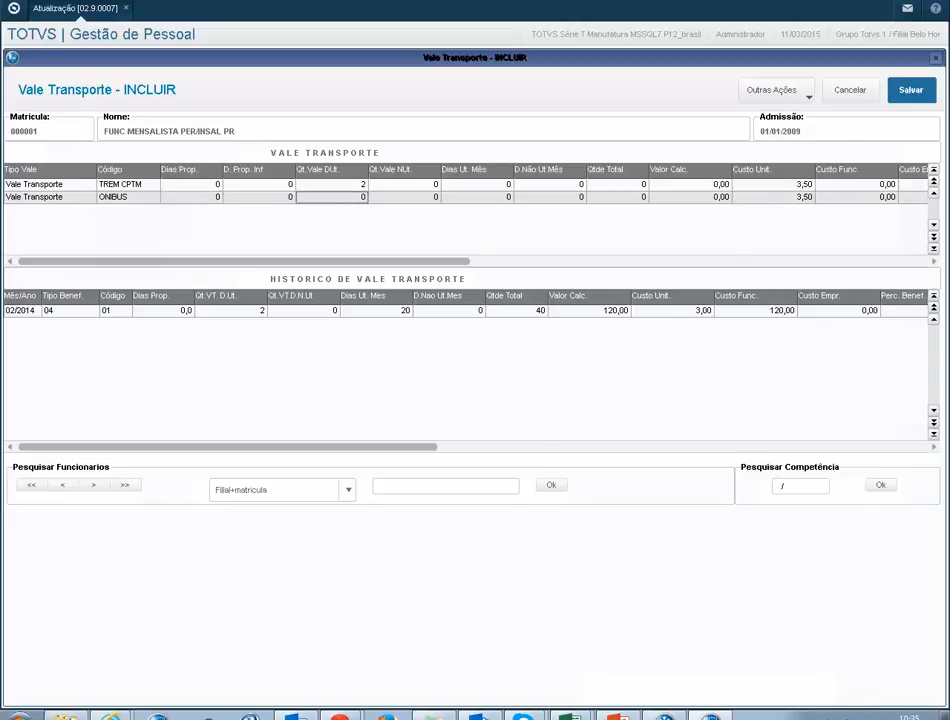
pyautogui.write('2')
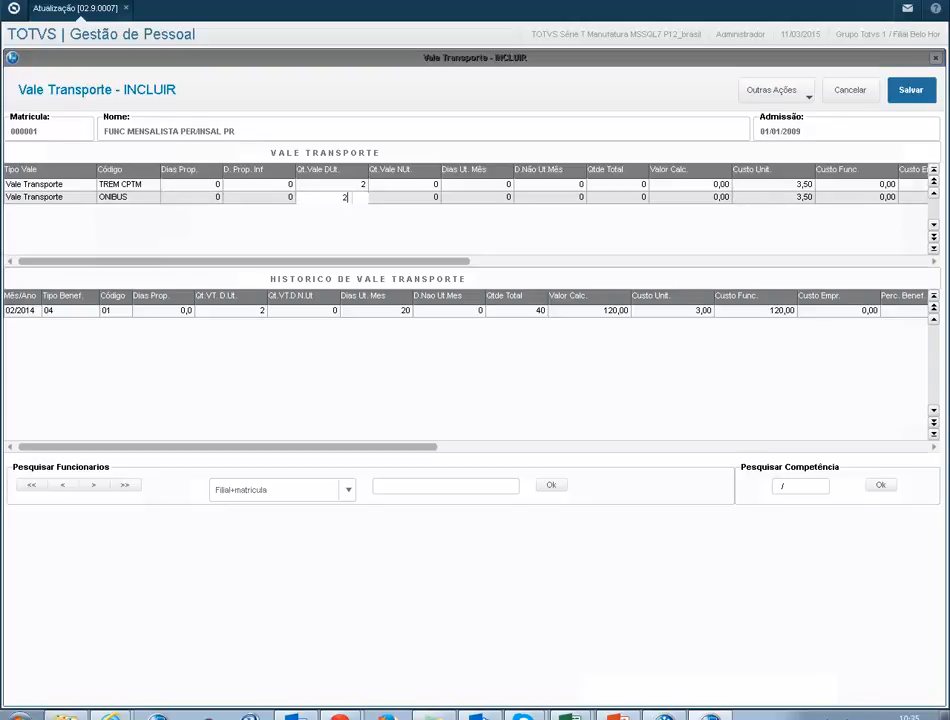
pyautogui.press('Return')
pyautogui.click(21, 311)
pyautogui.press('Tab')
pyautogui.press('Tab')
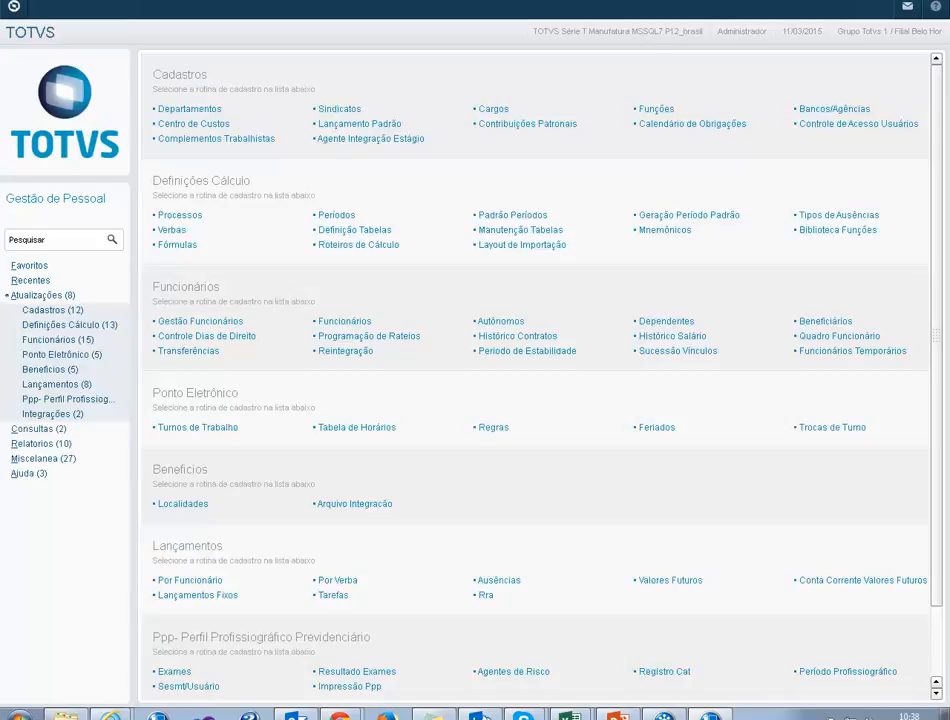
# Step: Open the Cálculo routine under Beneficios > Vt / Vr / Va
pyautogui.click(50, 370)
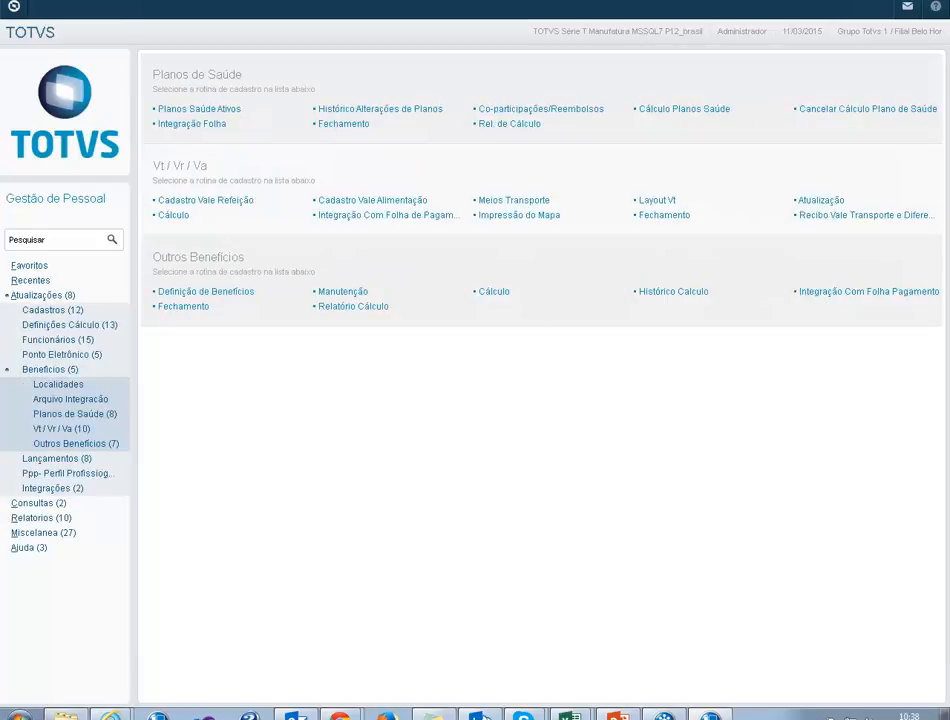
pyautogui.click(62, 429)
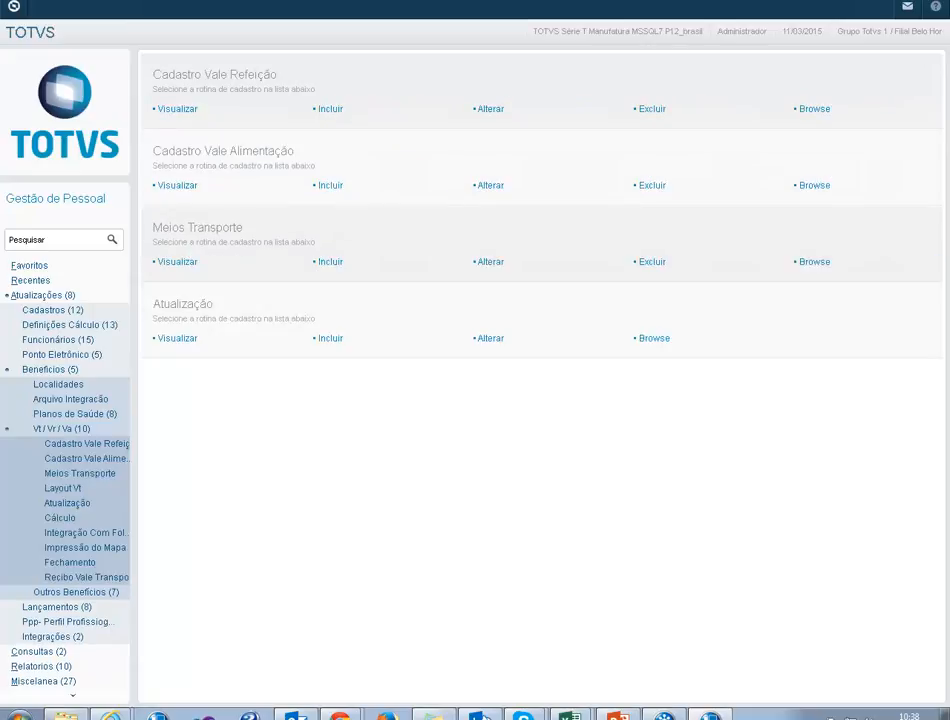
pyautogui.click(60, 518)
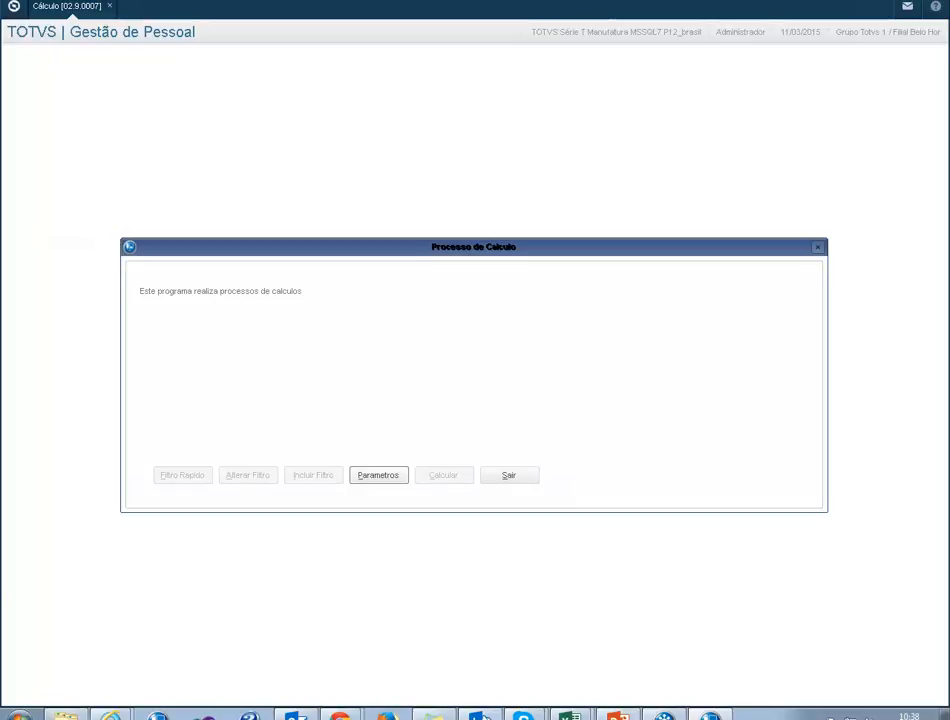
# Step: Set calculation parameters Processo 00001 and Roteiro VTR, then confirm them
pyautogui.click(378, 475)
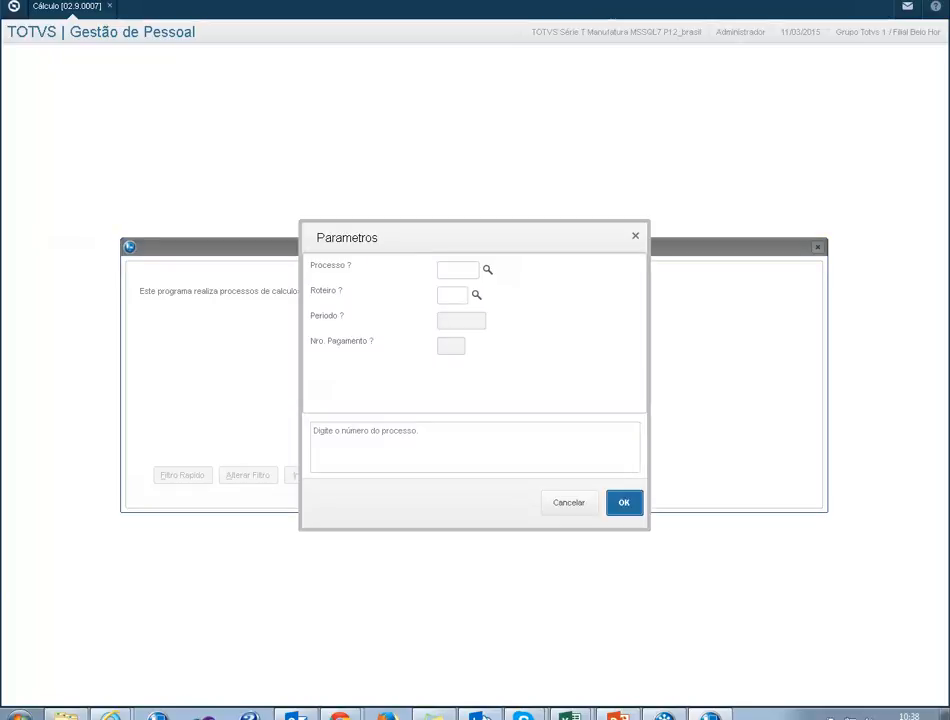
pyautogui.click(488, 270)
pyautogui.write('00001')
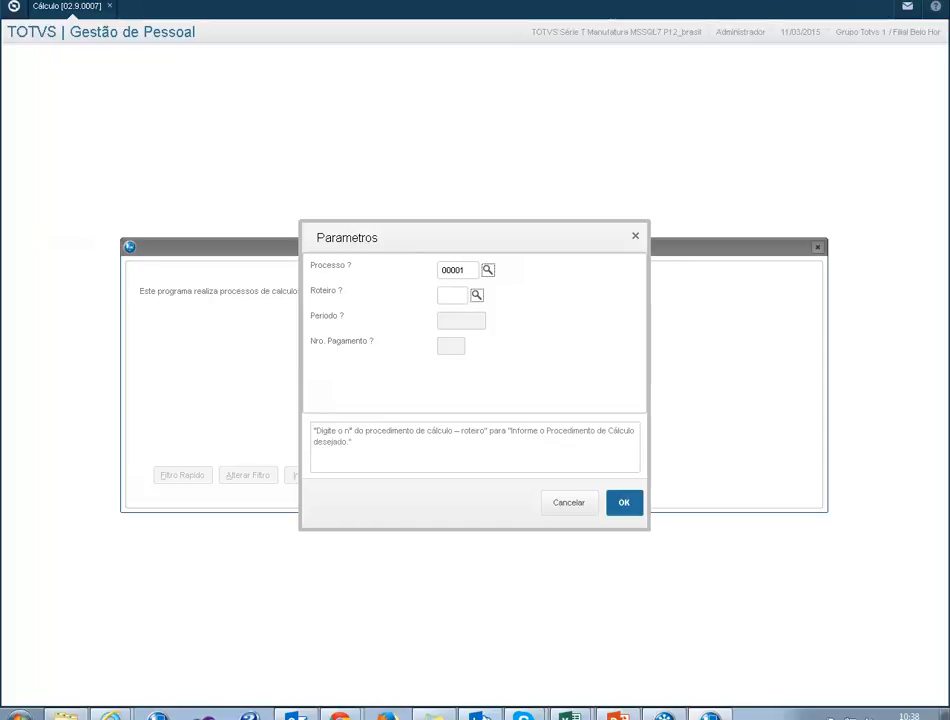
pyautogui.press('F3')
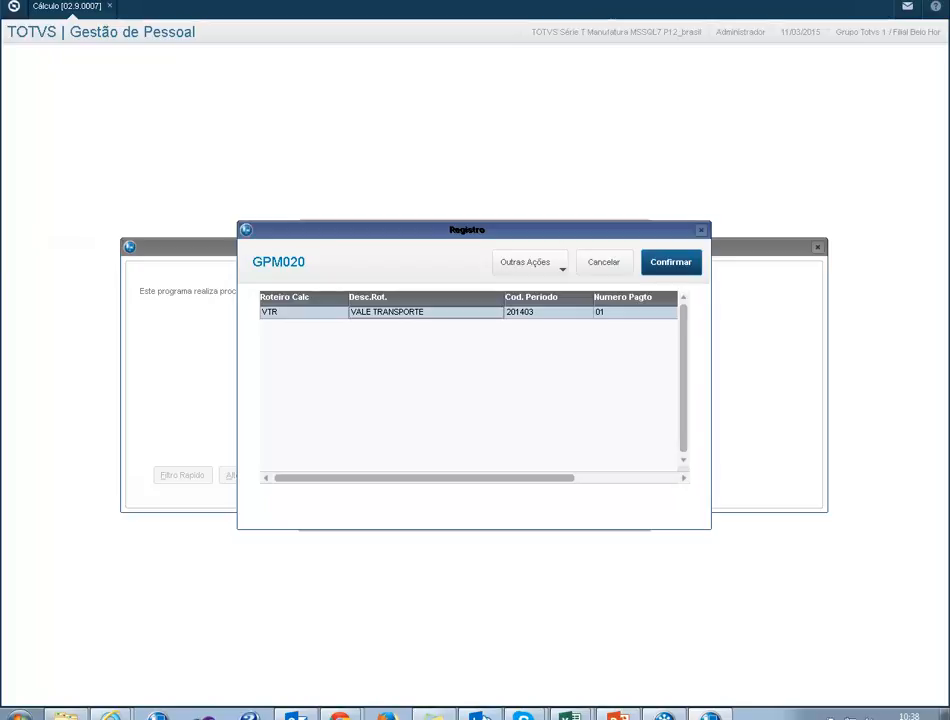
pyautogui.press('Return')
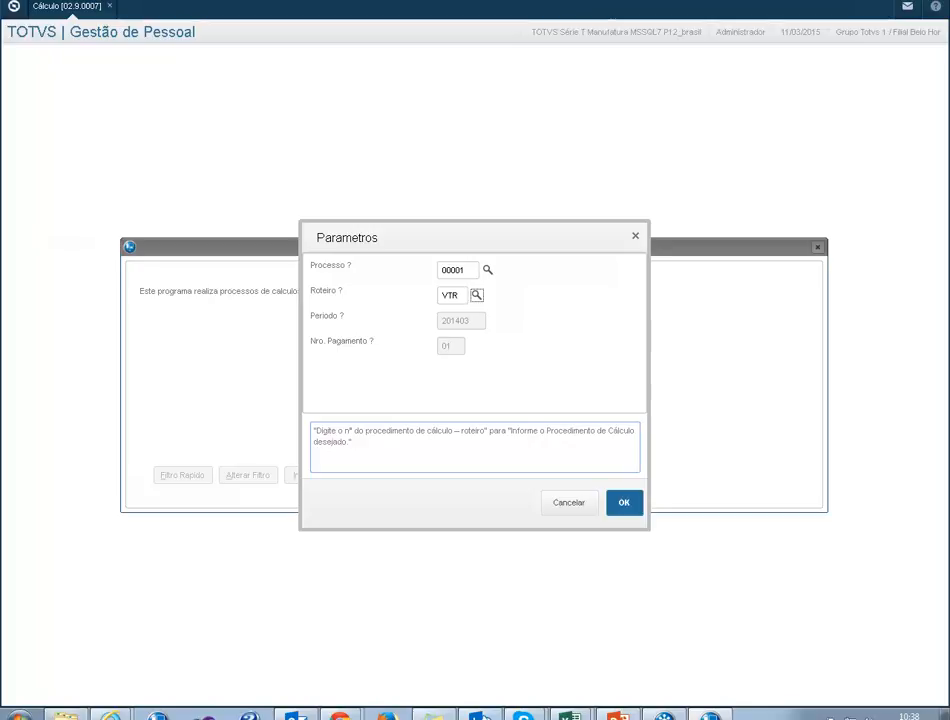
pyautogui.click(624, 503)
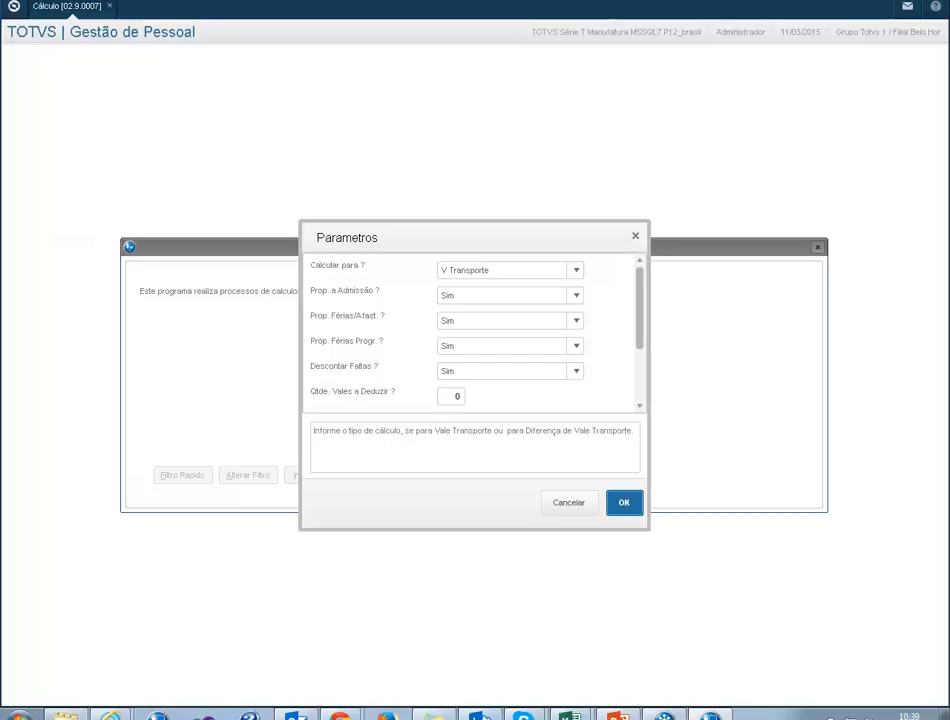
# Step: Review the V Transporte parameters down to Recalcular Itens Calc. and accept them
pyautogui.scroll(-2, 470, 330)
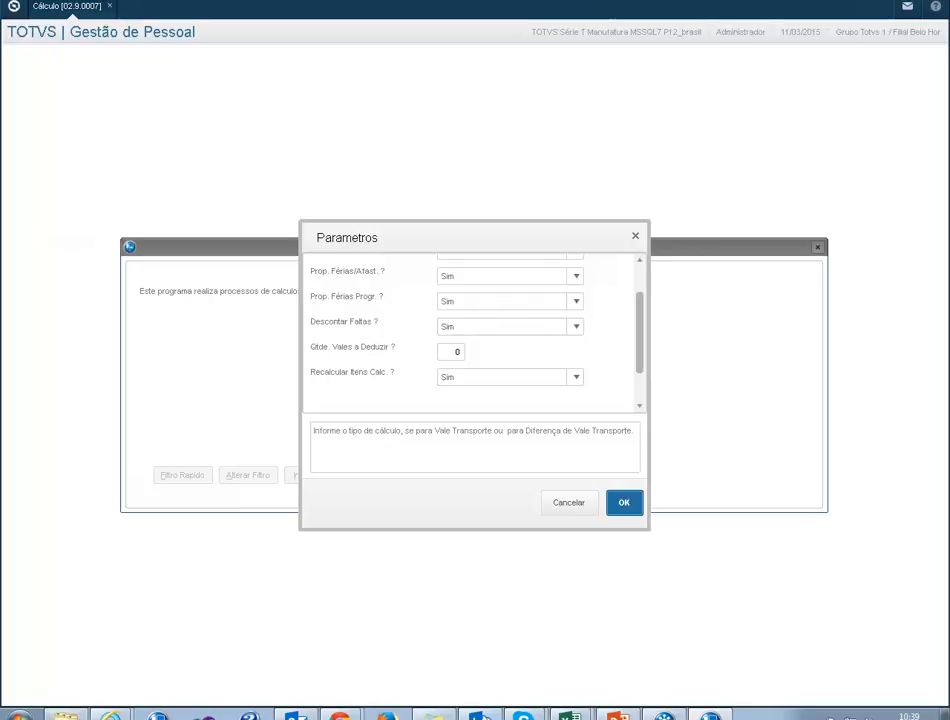
pyautogui.click(624, 503)
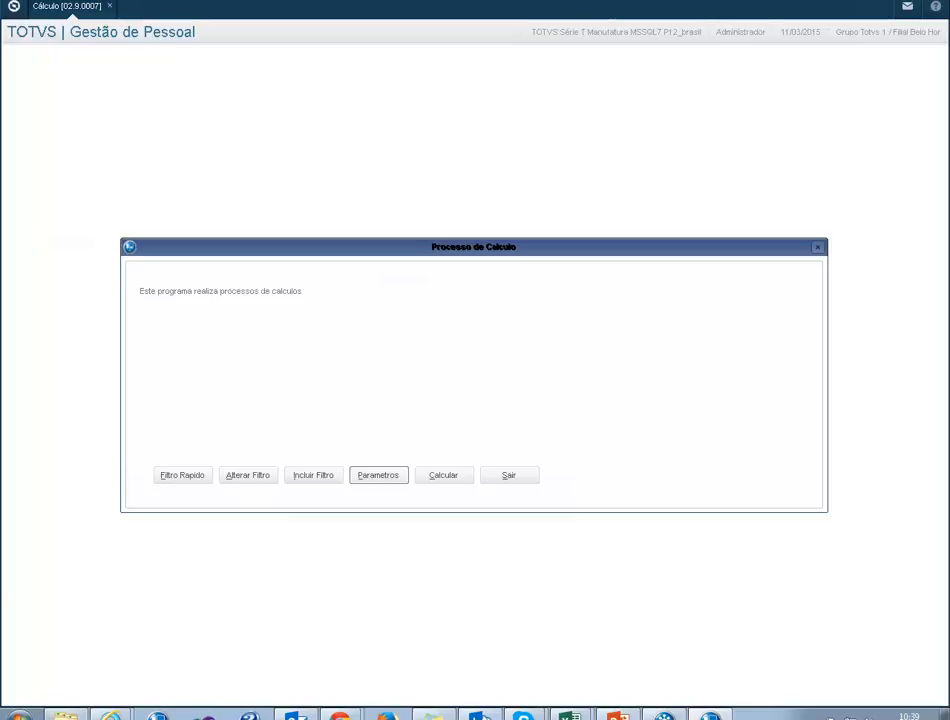
# Step: Filter the calculation to Matricula 000001 and run it, confirming with Sim
pyautogui.click(183, 475)
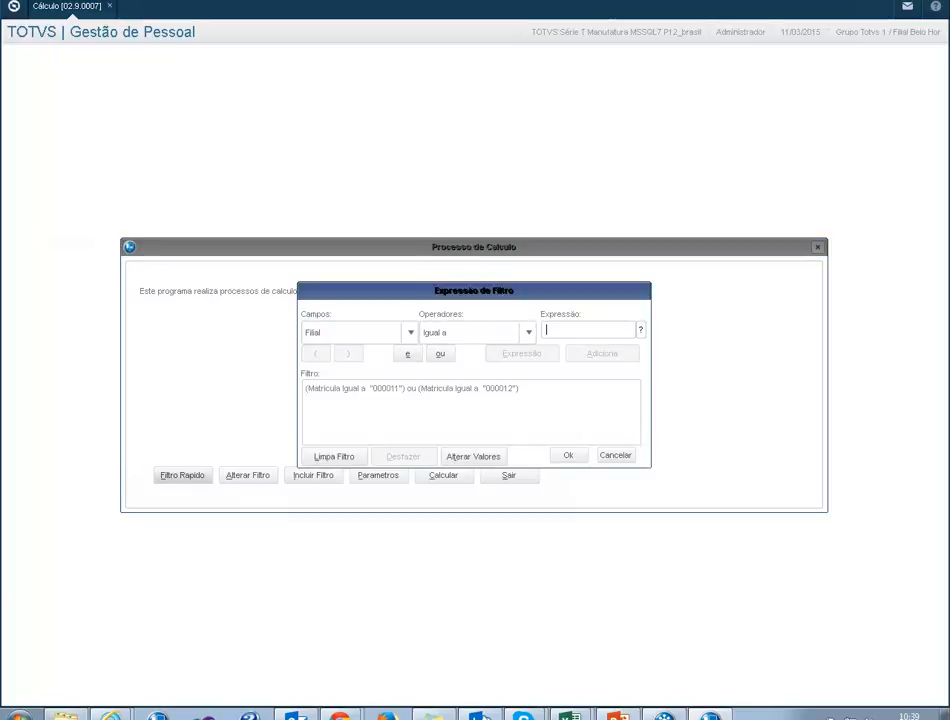
pyautogui.click(334, 456)
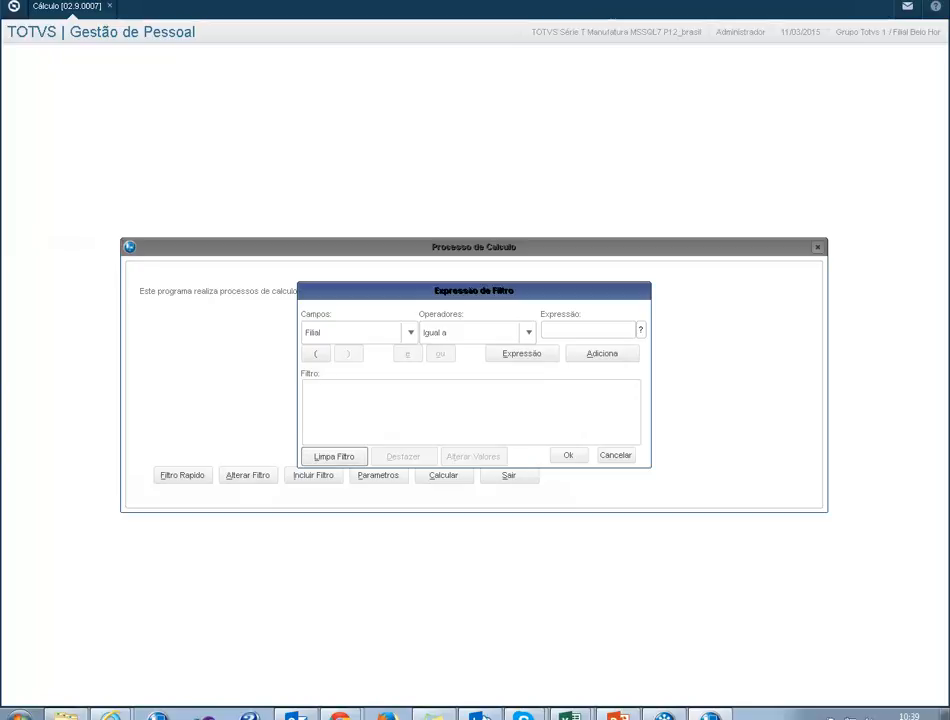
pyautogui.click(410, 333)
pyautogui.click(322, 373)
pyautogui.write('0000')
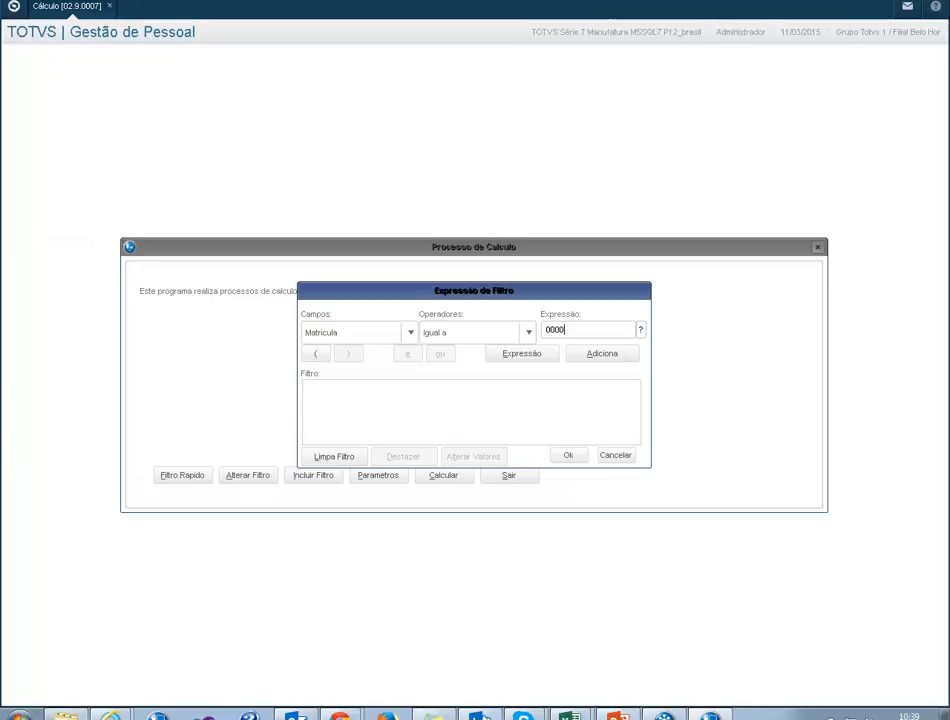
pyautogui.write('1')
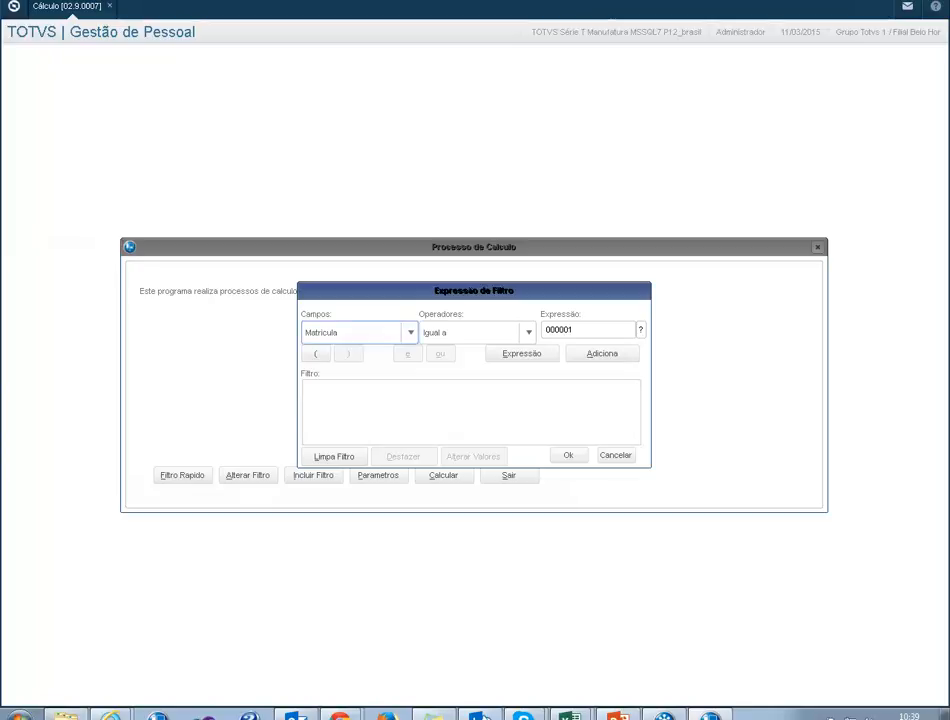
pyautogui.click(602, 354)
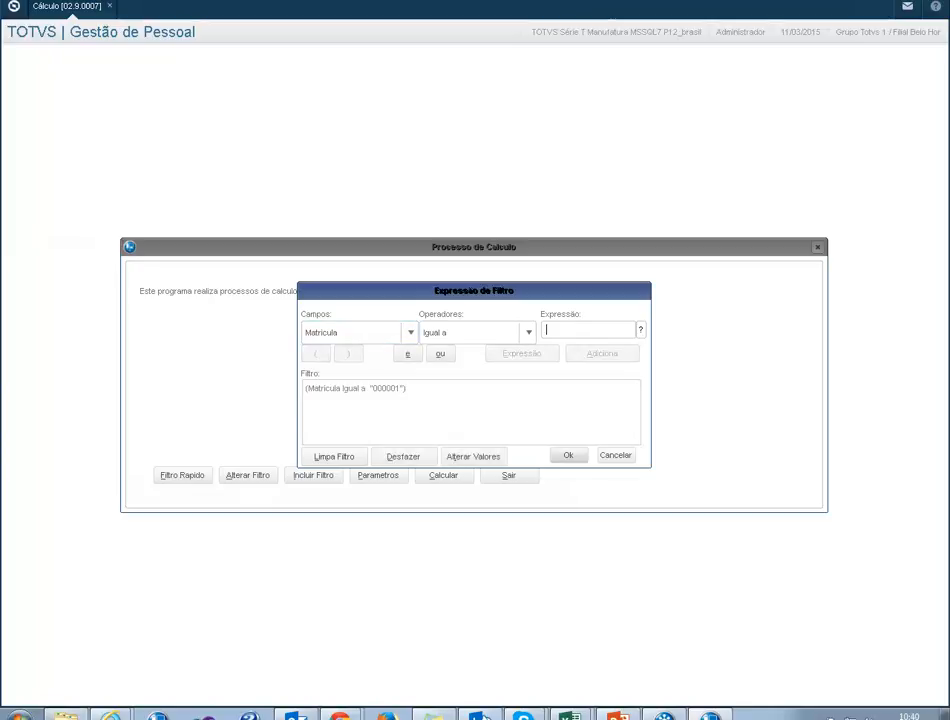
pyautogui.click(568, 455)
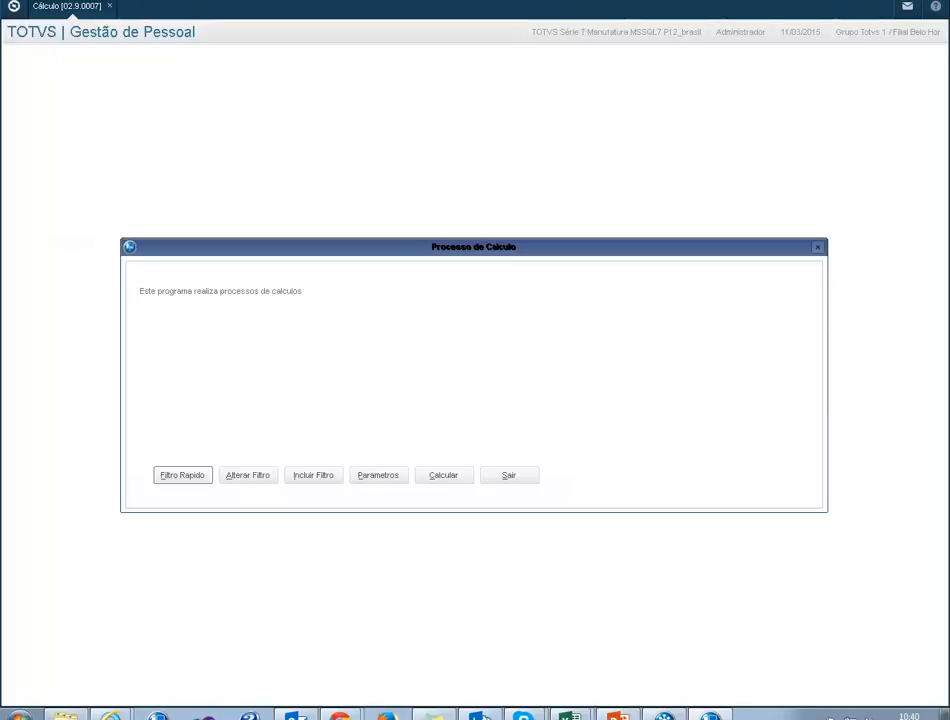
pyautogui.click(444, 475)
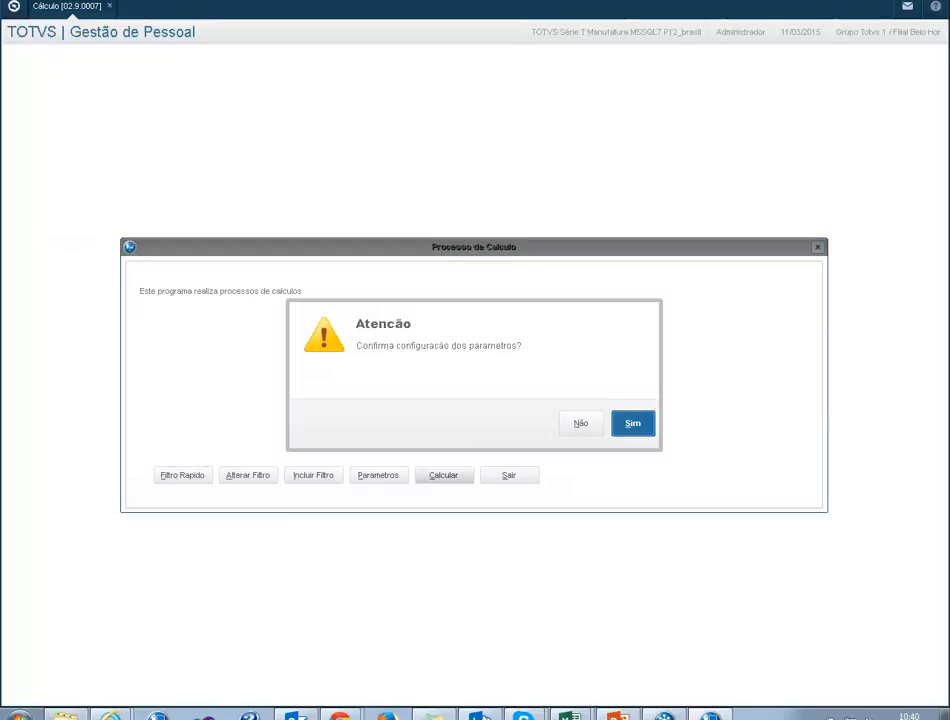
pyautogui.press('Return')
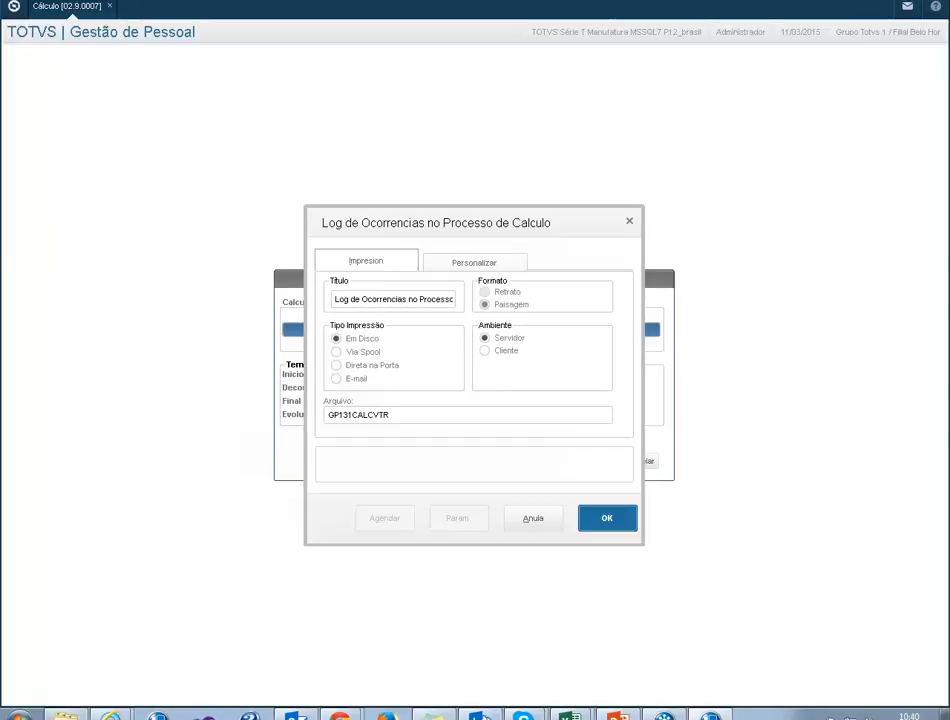